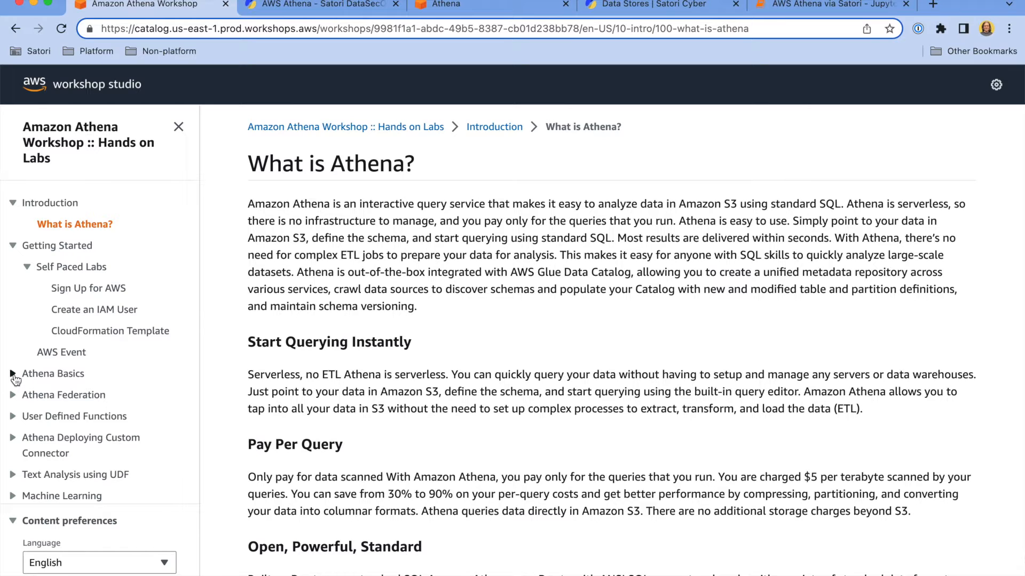
- Expand the workshop's Athena Basics section, then rerun the 100-row select on amazon_reviews_parquet in the Athena query editor
click(13, 373)
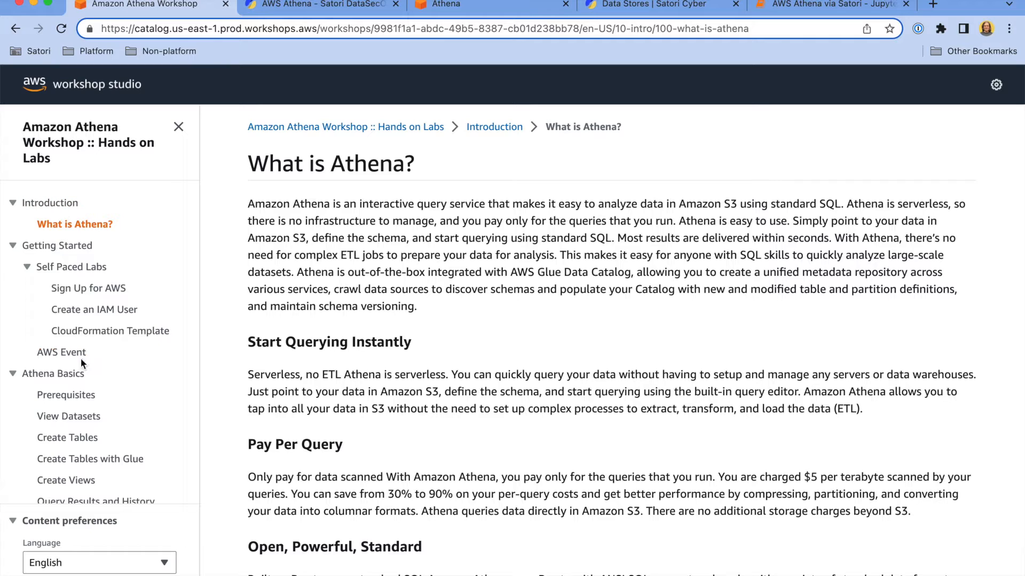
click(458, 7)
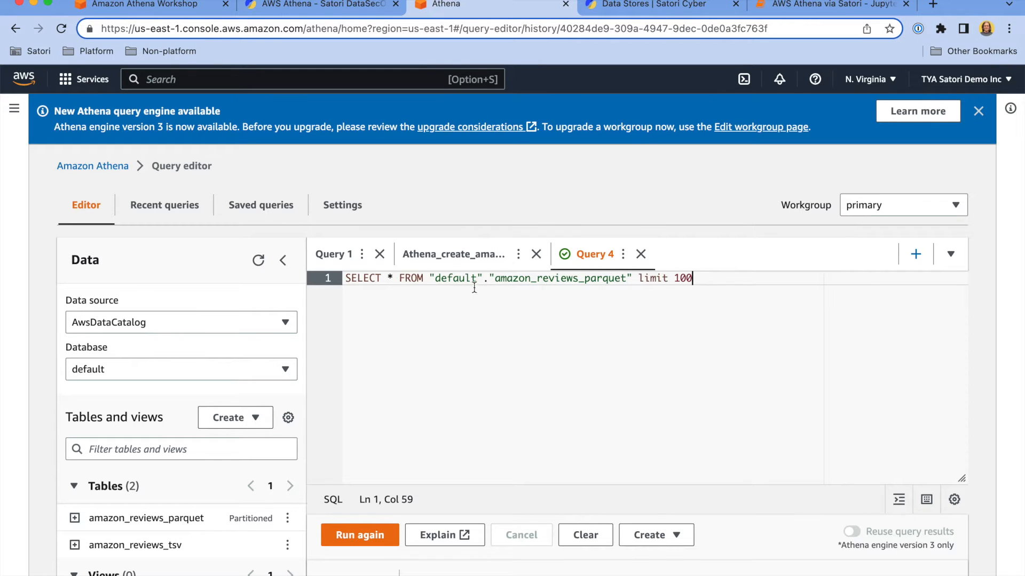
click(495, 278)
drag(523, 278, 625, 278)
click(624, 313)
click(369, 534)
- Examine the query result rows across the customer, review, product title and star rating columns
scroll(590, 364, down, 4)
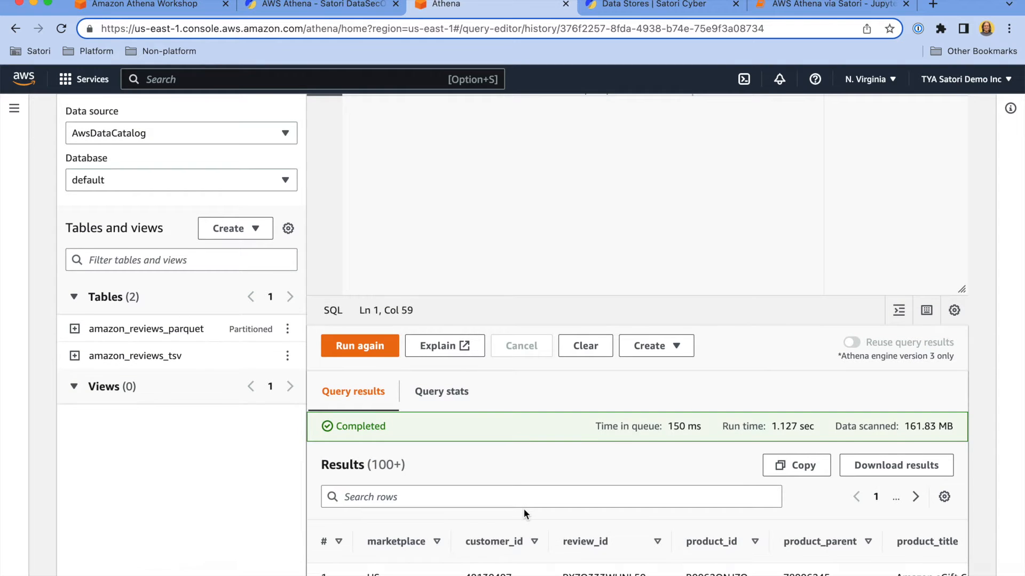
scroll(523, 508, down, 5)
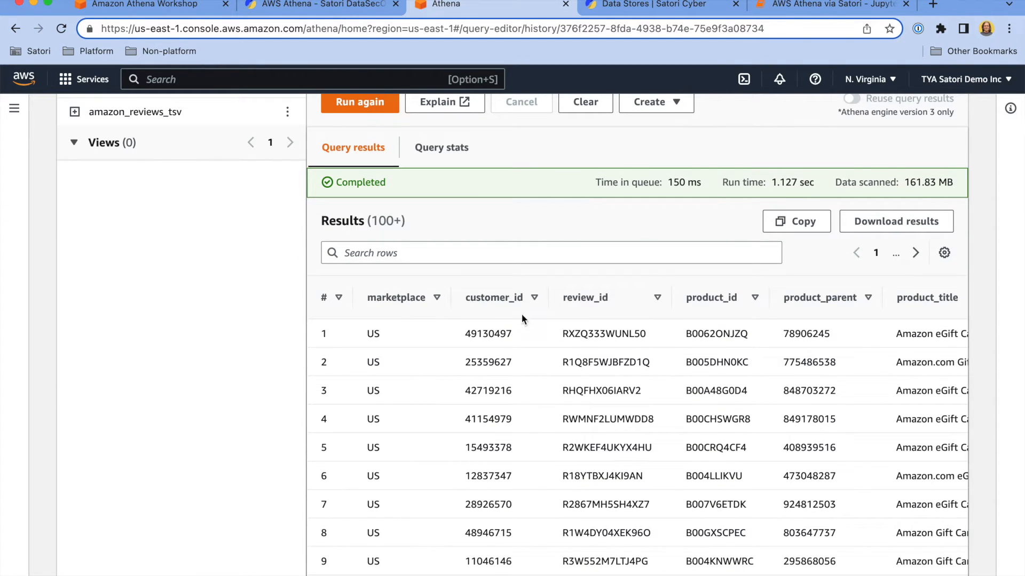
scroll(730, 427, right, 5)
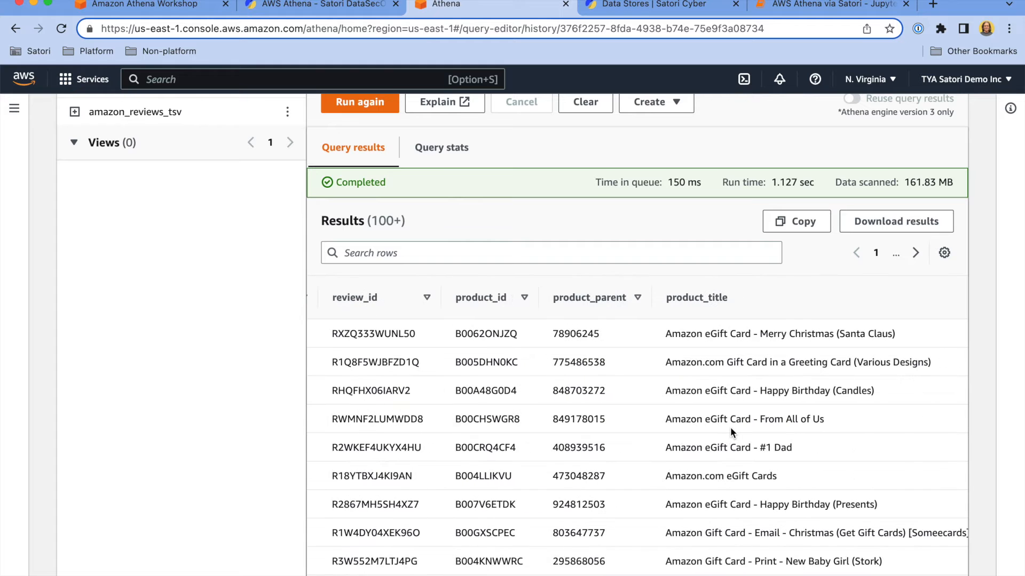
scroll(694, 302, right, 7)
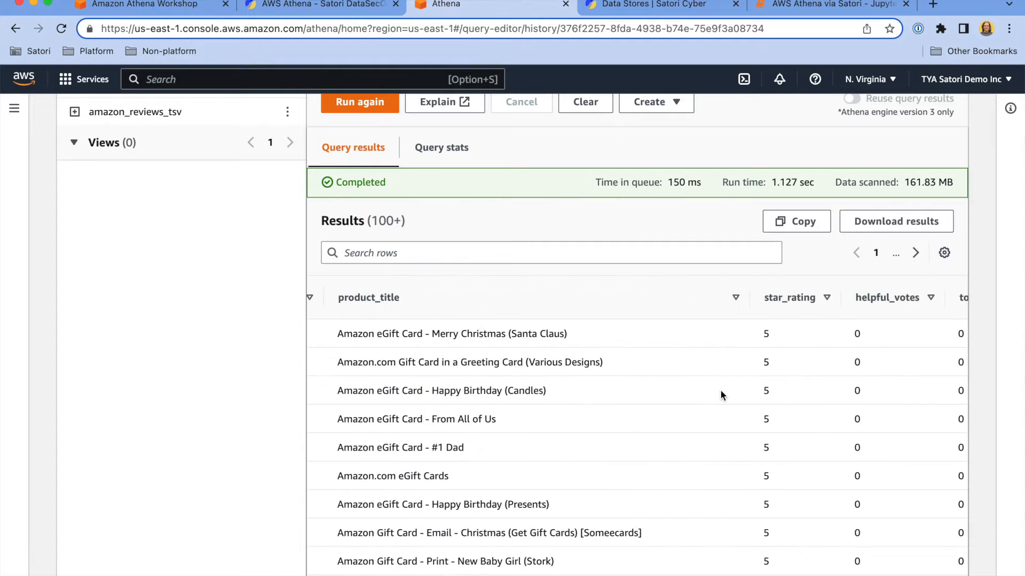
scroll(719, 395, up, 5)
- Review the Athena workshop page and Satori's AWS Athena Guide, then show the Satori data stores list
click(138, 5)
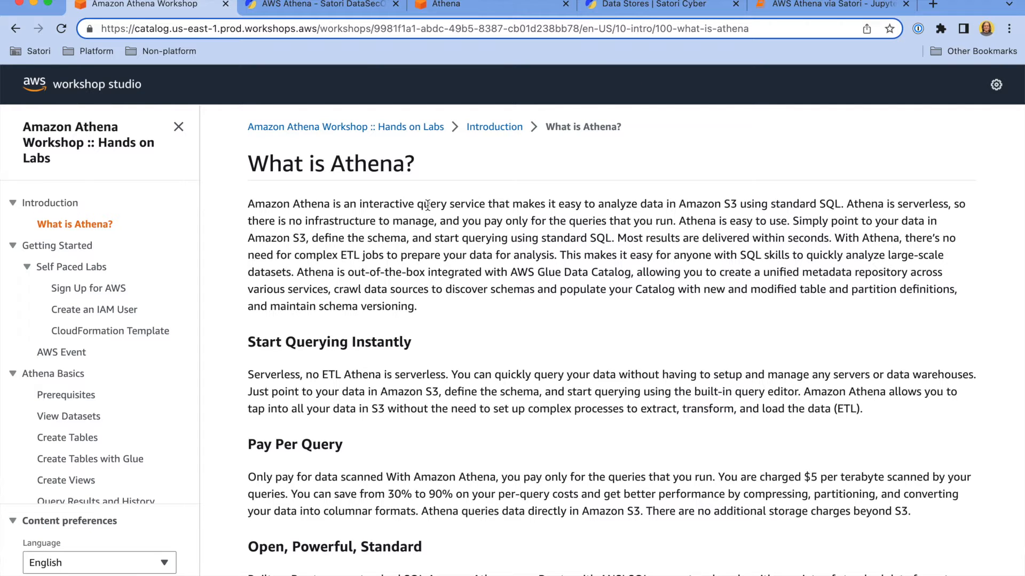
click(323, 5)
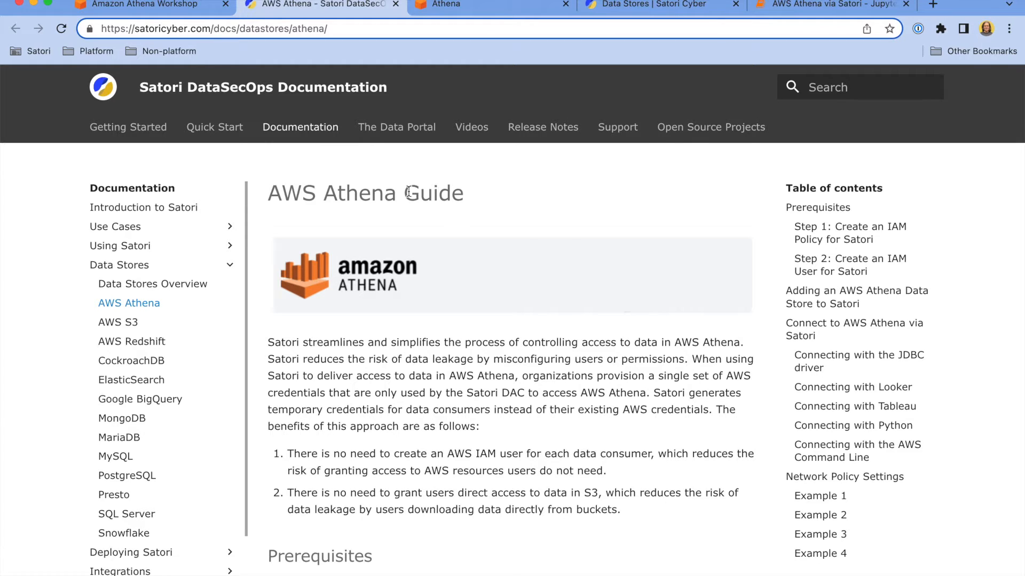
click(647, 12)
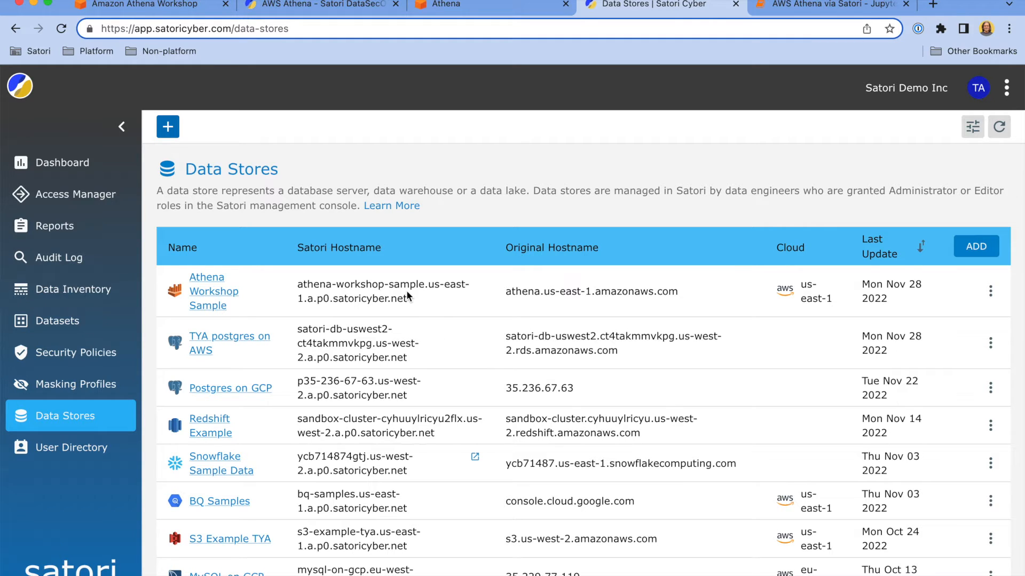
- Switch to the database client and inspect the connection settings of "athena AWS workshop via Satori", closing them without changes
key(super+Tab)
key(super+Tab)
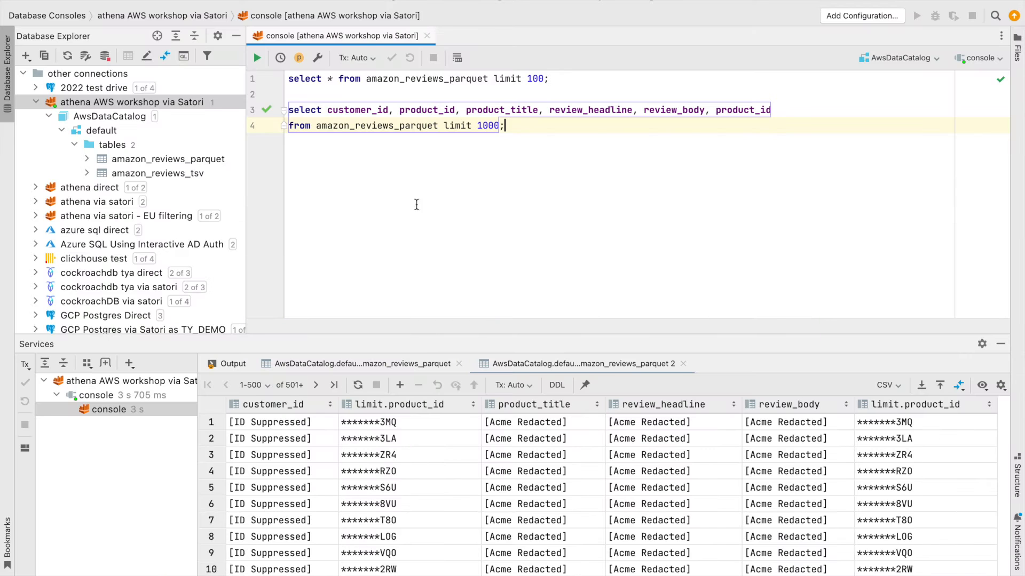
click(420, 126)
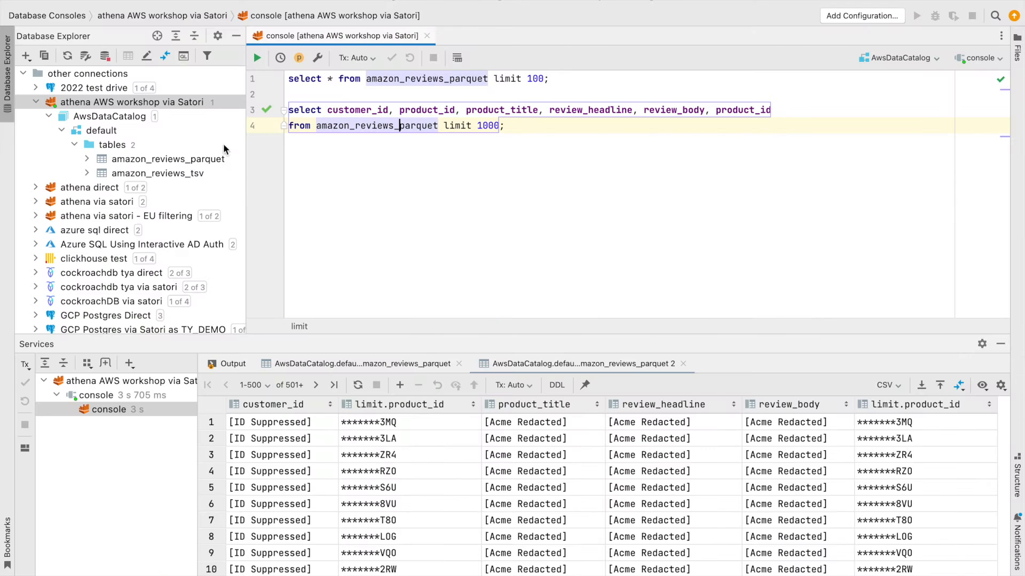
click(108, 102)
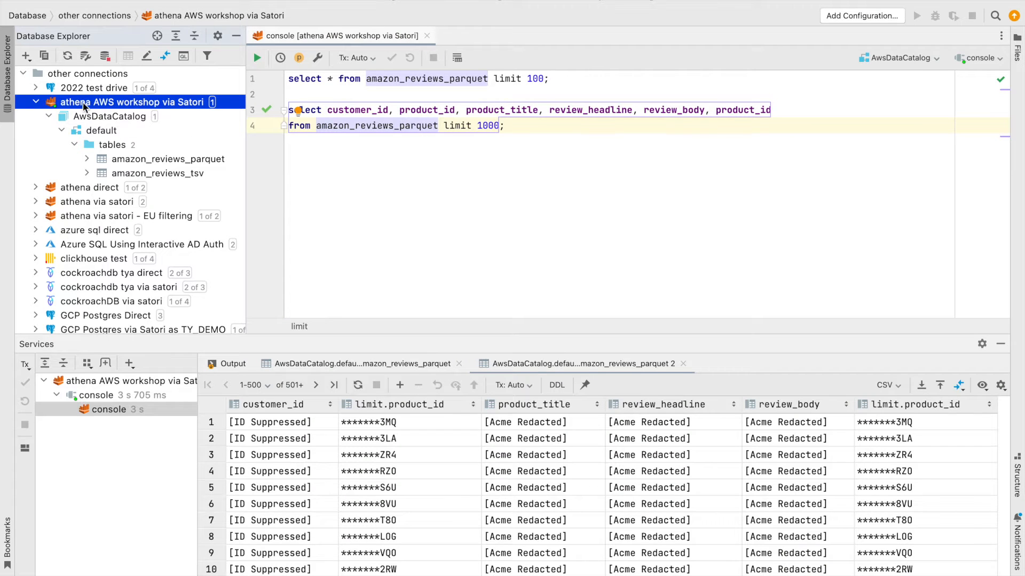
click(86, 57)
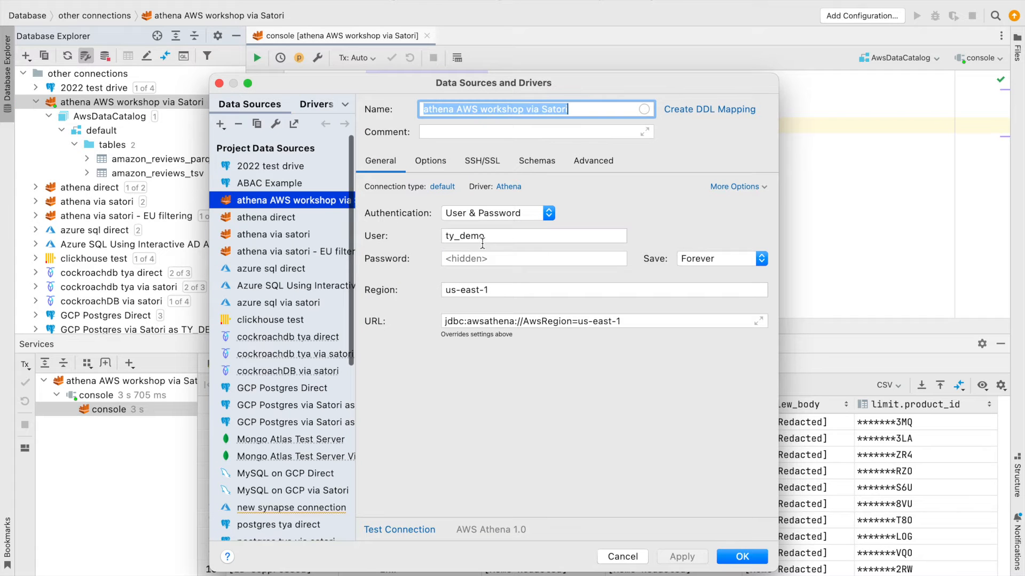
double_click(480, 235)
click(498, 239)
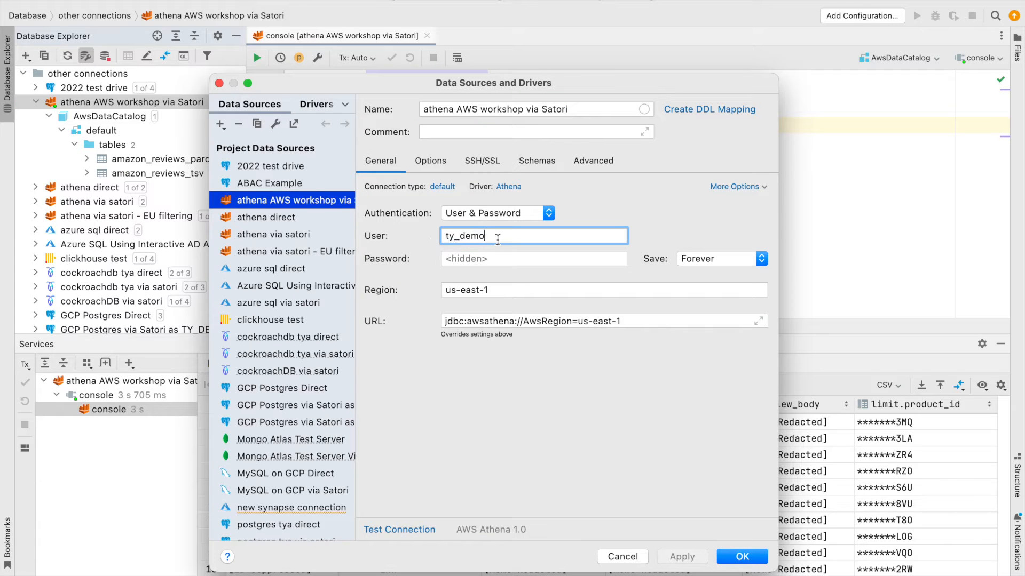
double_click(465, 236)
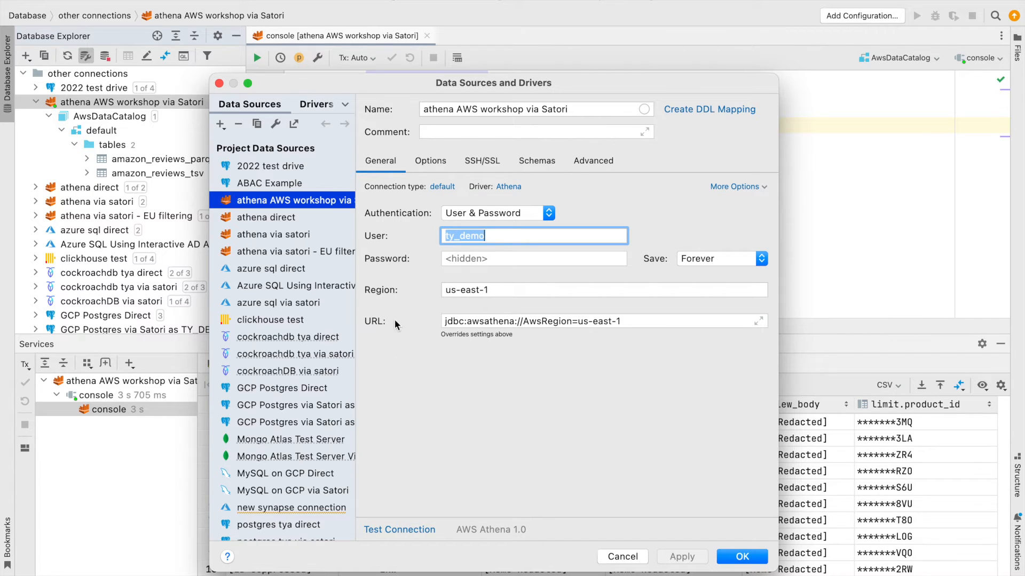
click(624, 559)
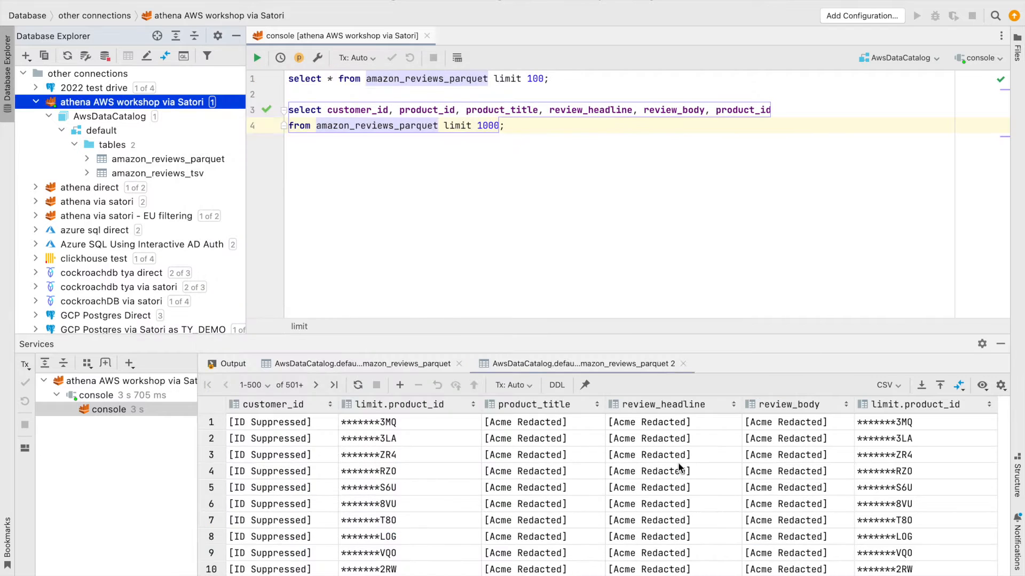
- Examine the masking of the product_id, product_title and review_headline values in the query results
click(408, 443)
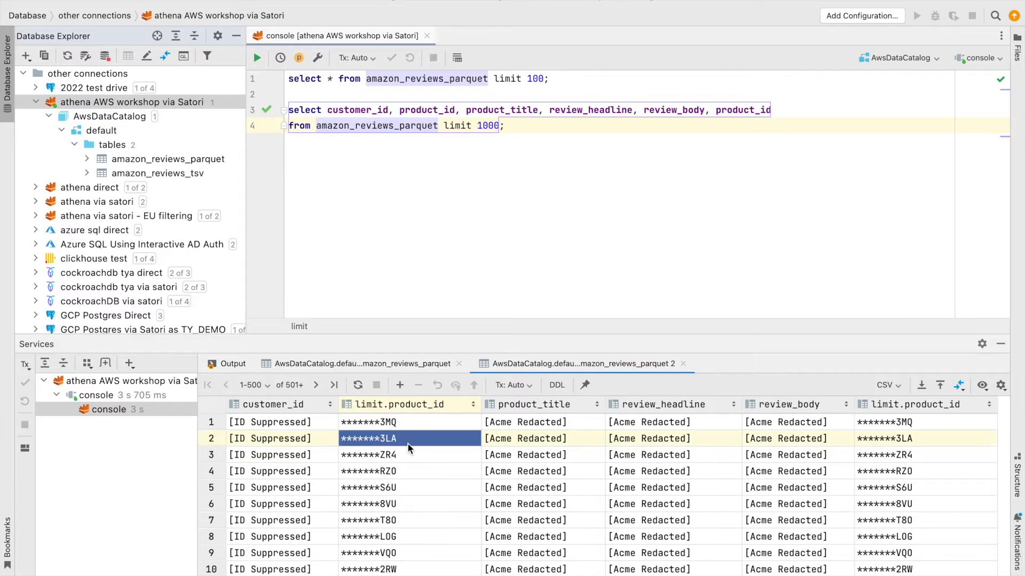
click(563, 455)
click(676, 455)
click(706, 488)
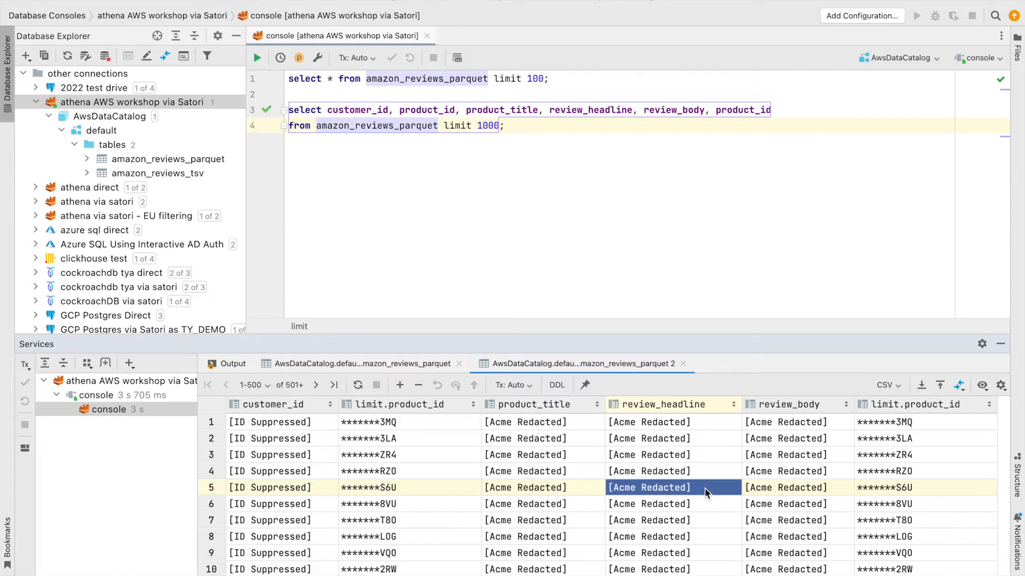
- Switch to the Satori console in the browser and review the amazon_reviews_parquet field classifications in the Data Inventory
key(super+Tab)
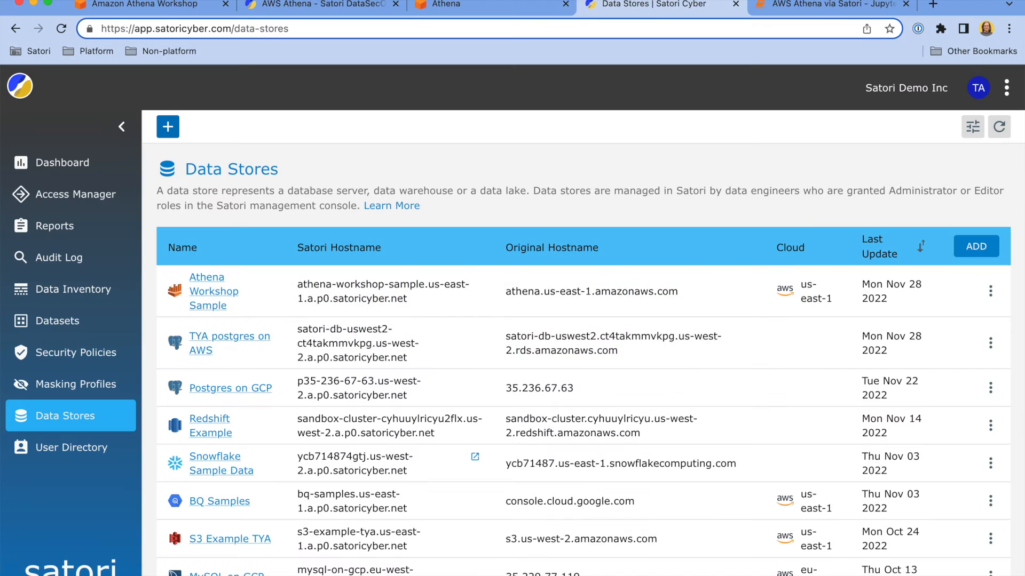
click(94, 295)
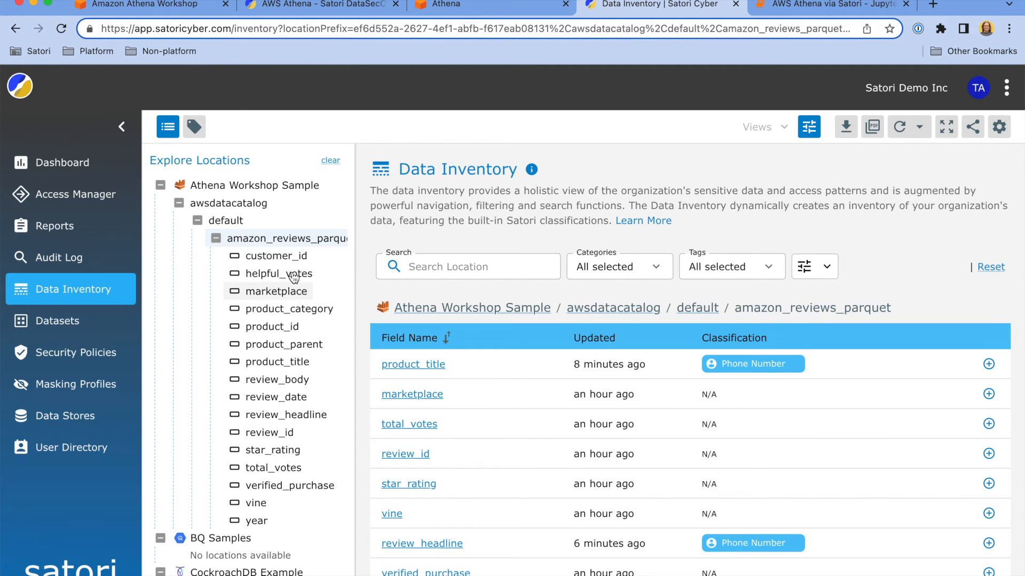
click(216, 238)
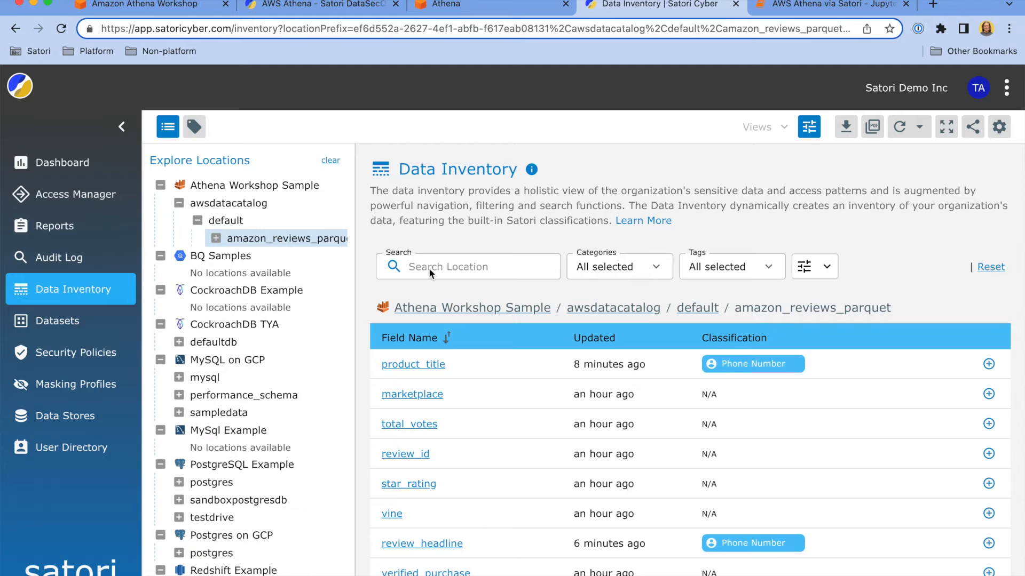
click(313, 239)
scroll(567, 466, down, 1)
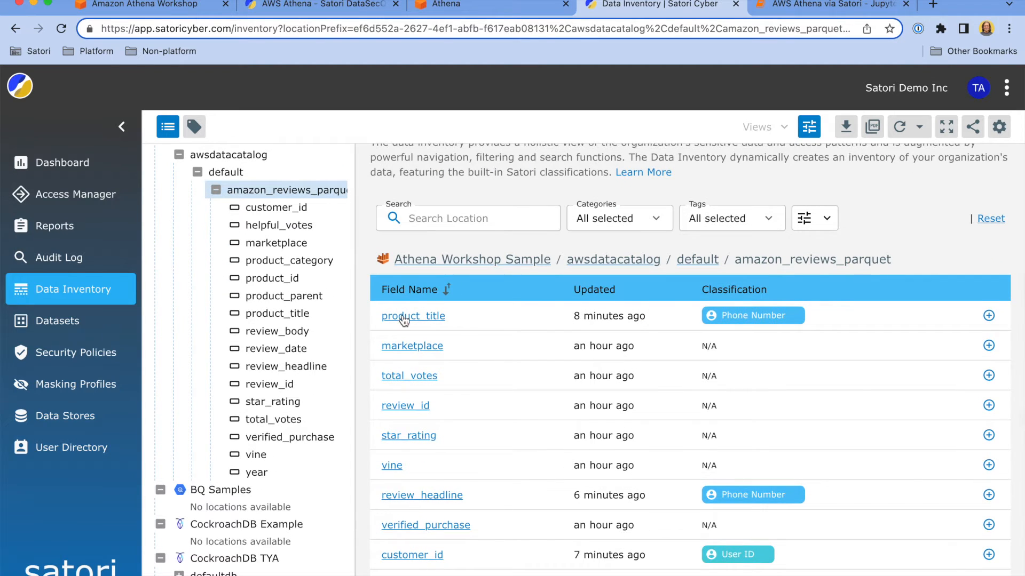
scroll(503, 452, down, 2)
mouse_move(758, 420)
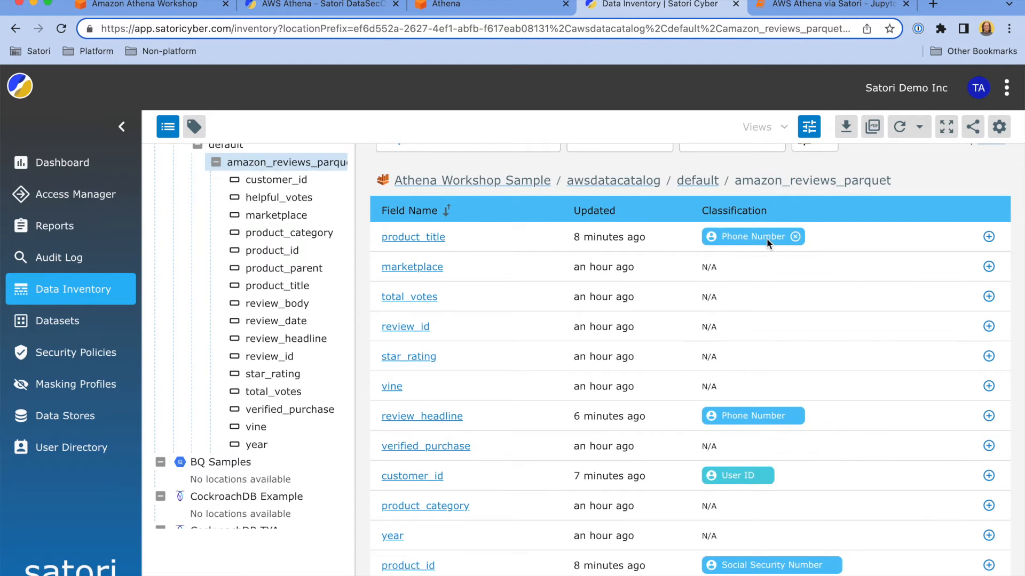
mouse_move(766, 238)
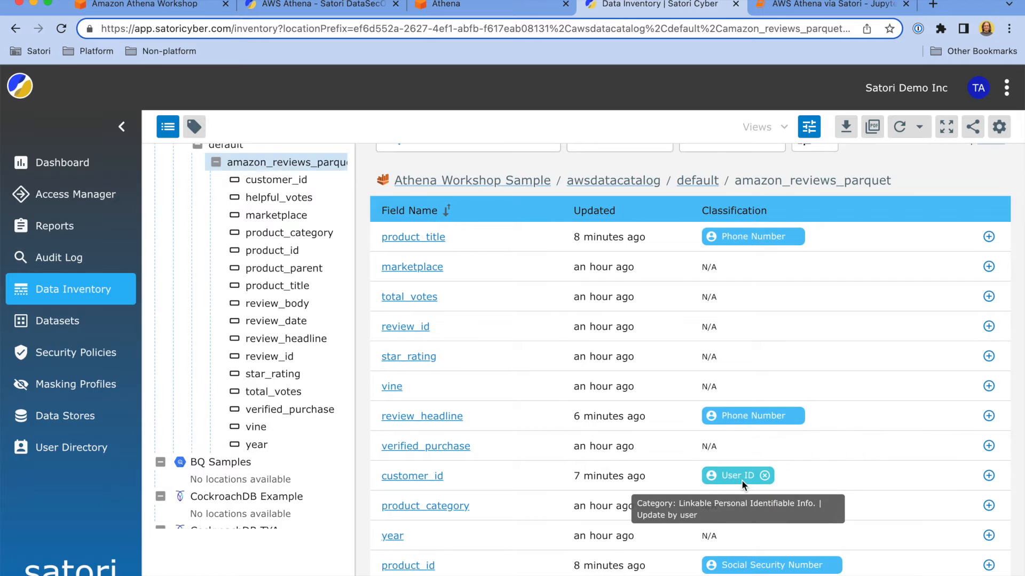
scroll(742, 480, down, 2)
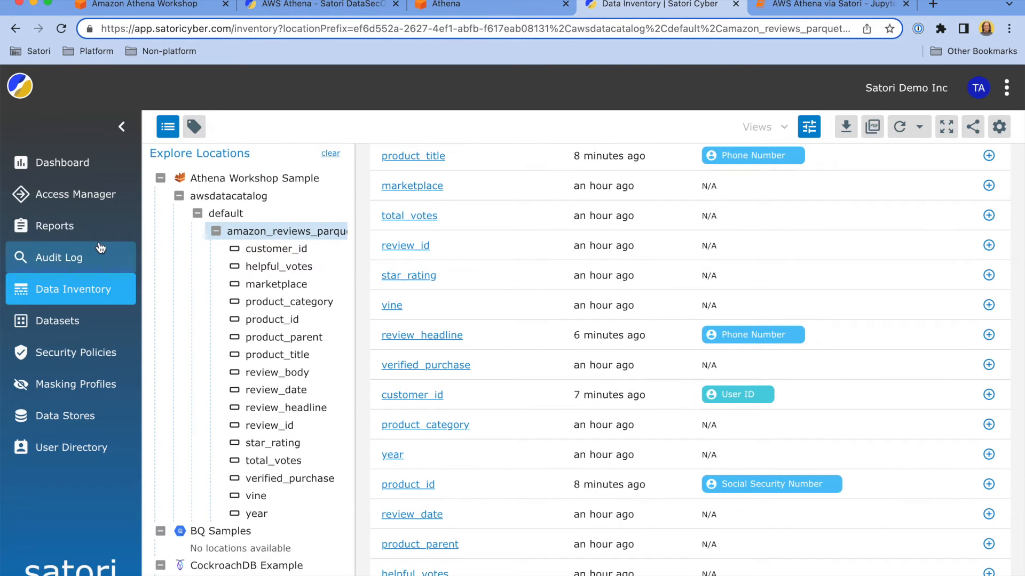
- Open the definition of the Secured Data Sources dataset
click(69, 320)
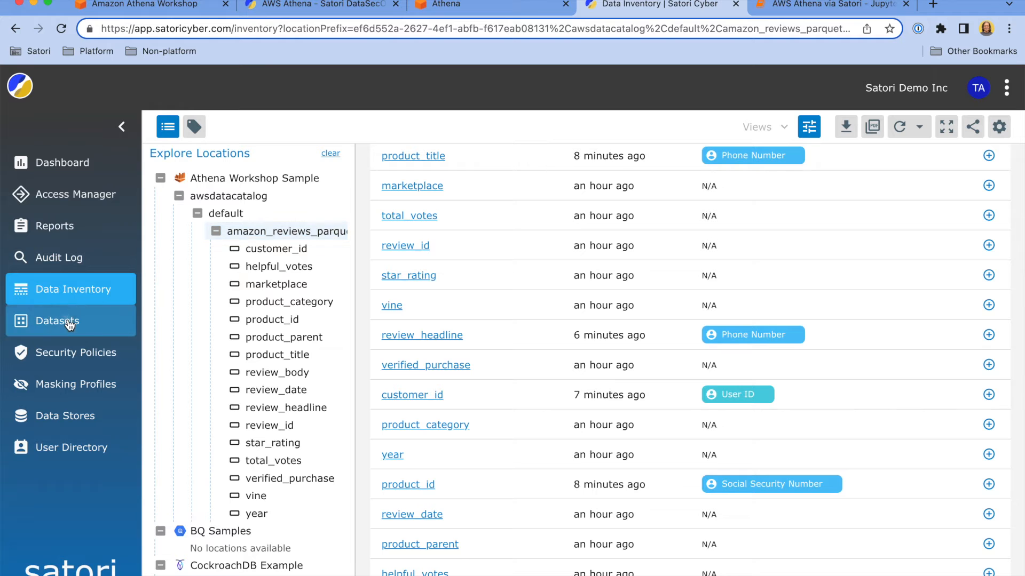
scroll(328, 504, down, 5)
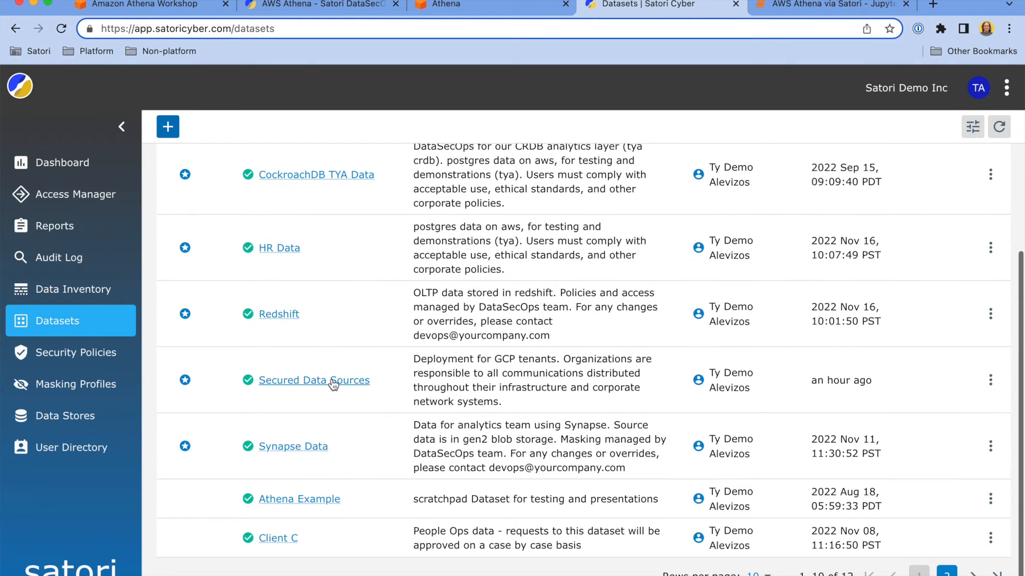
click(330, 382)
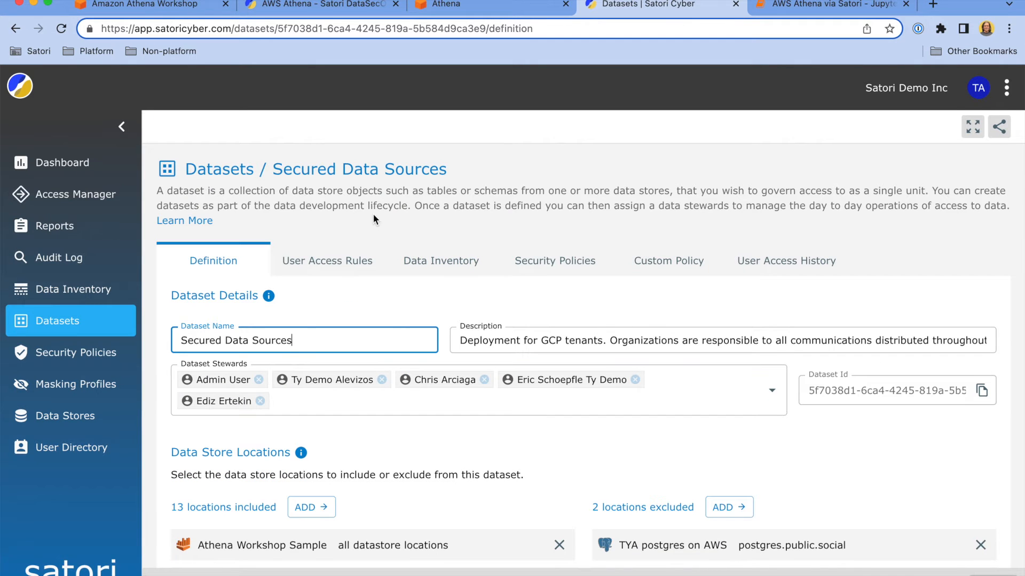
- Review the dataset's included and excluded data store locations, including the Athena Workshop Sample entry
scroll(302, 195, up, 5)
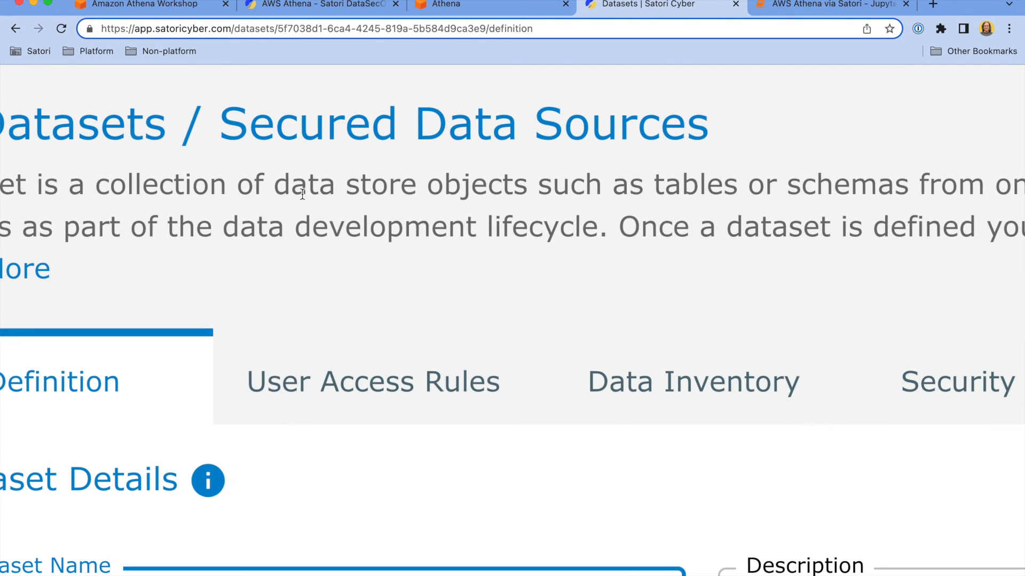
scroll(411, 504, down, 5)
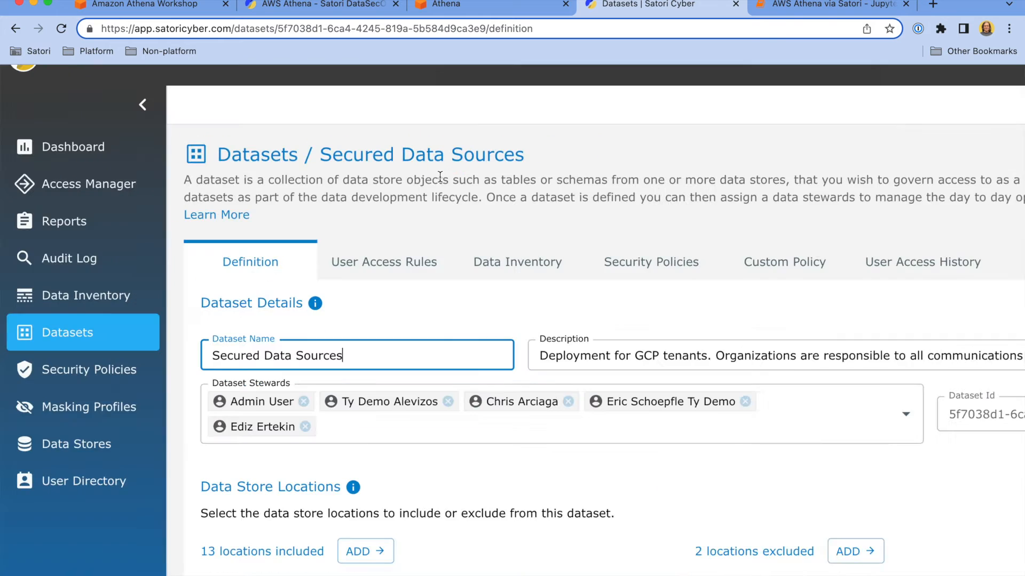
scroll(411, 504, down, 2)
scroll(409, 502, down, 1)
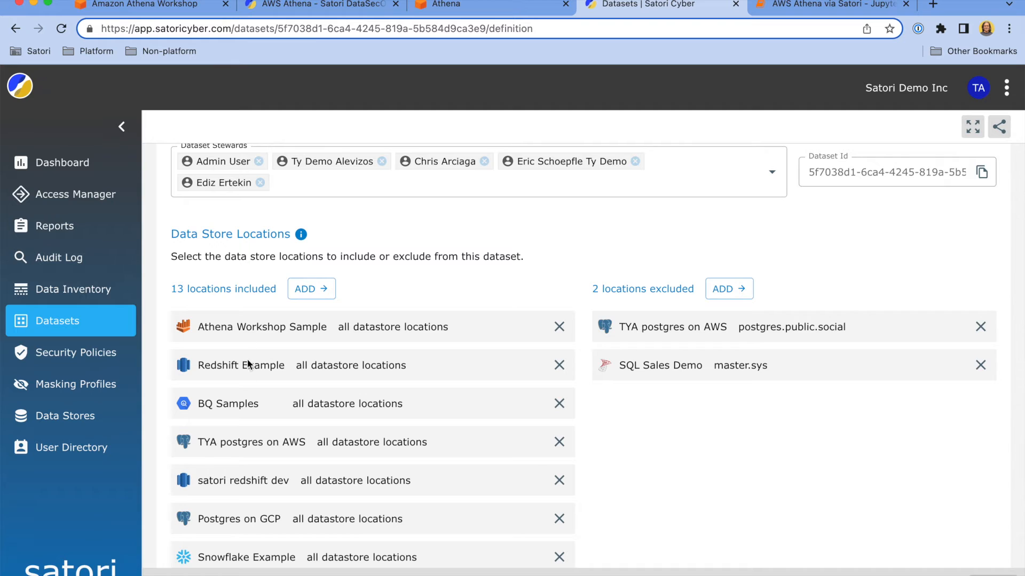
scroll(325, 435, down, 3)
scroll(325, 434, down, 2)
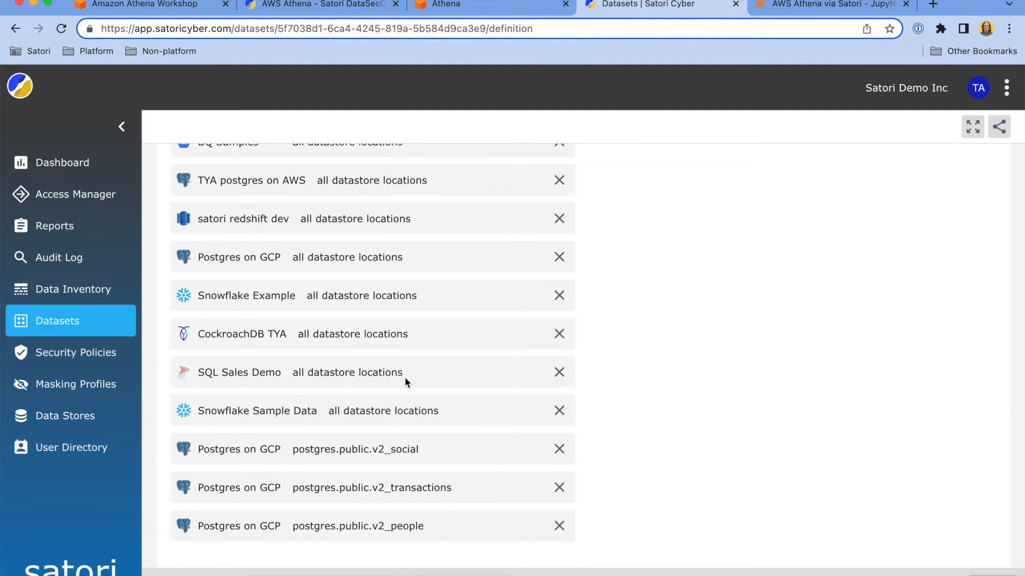
scroll(404, 377, up, 4)
scroll(233, 244, up, 5)
scroll(233, 244, down, 5)
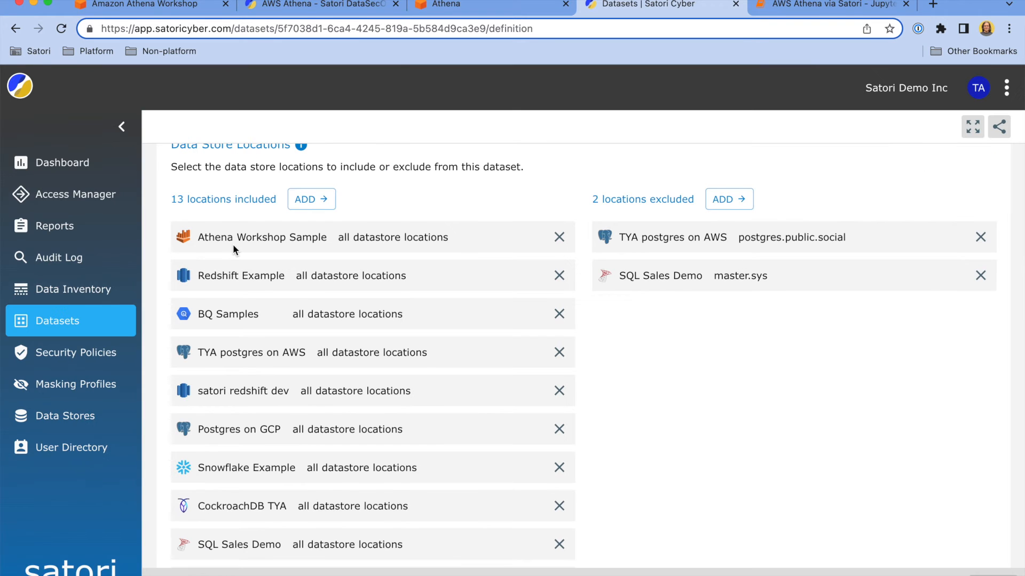
scroll(684, 356, up, 7)
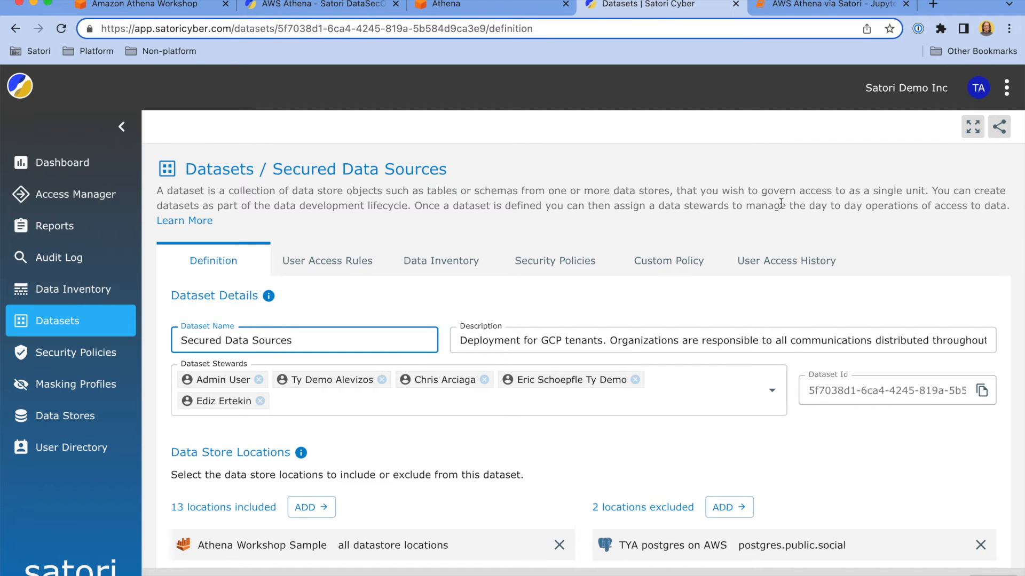
- Switch to the database client and rerun the six-column select query on amazon_reviews_parquet with limit 1000 through the Satori connection
key(super+Tab)
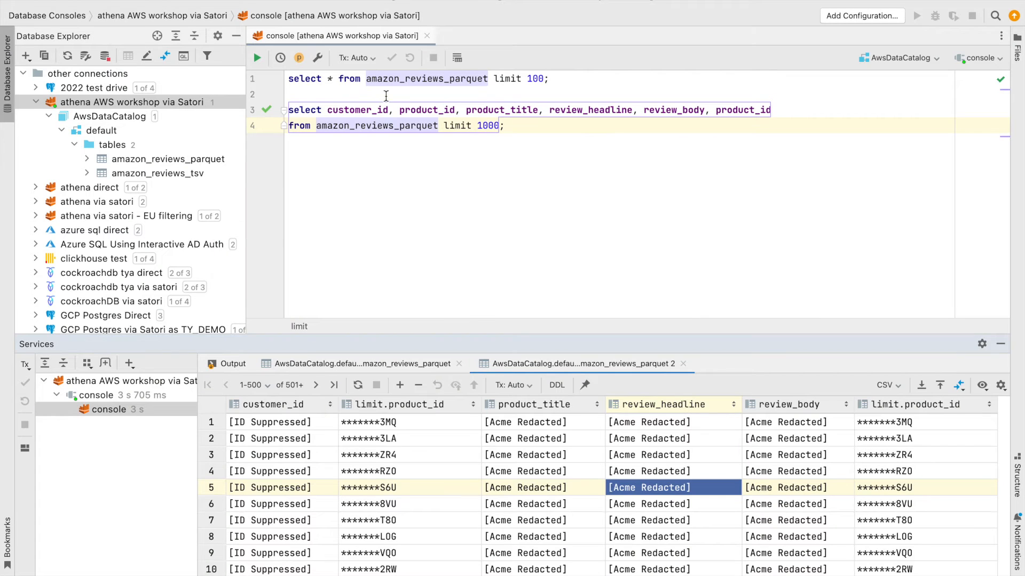
click(386, 96)
drag(525, 123, 444, 124)
key(super+Return)
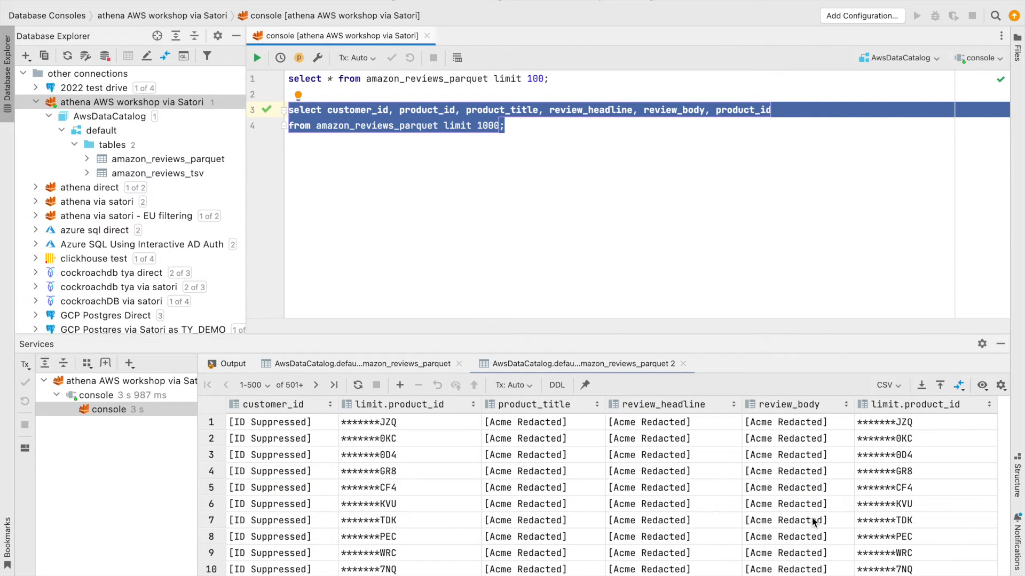
- Switch back to the Satori console in the browser, open the Audit Log and expand the most recent Athena Workshop Sample entry
key(super+Tab)
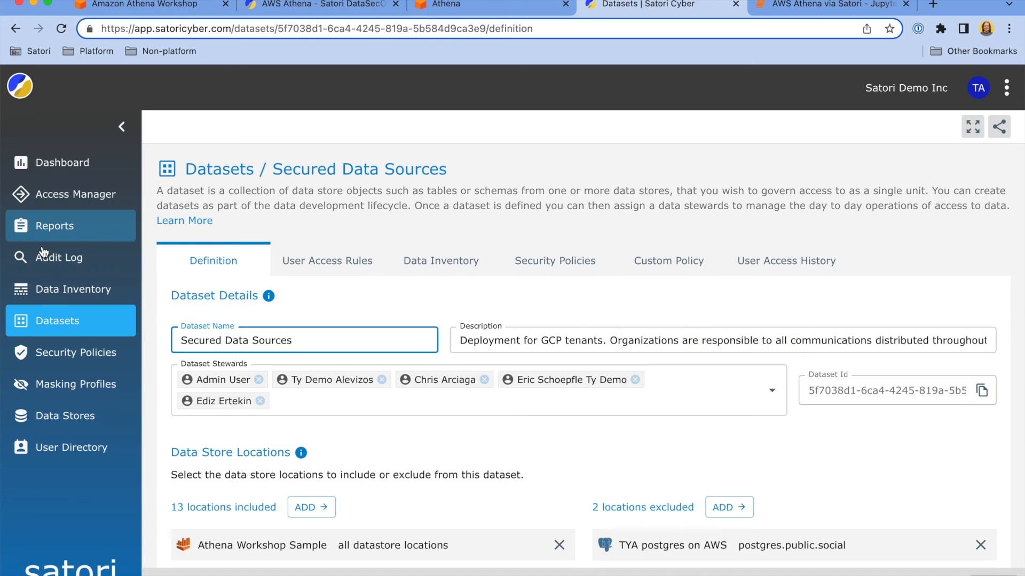
click(41, 257)
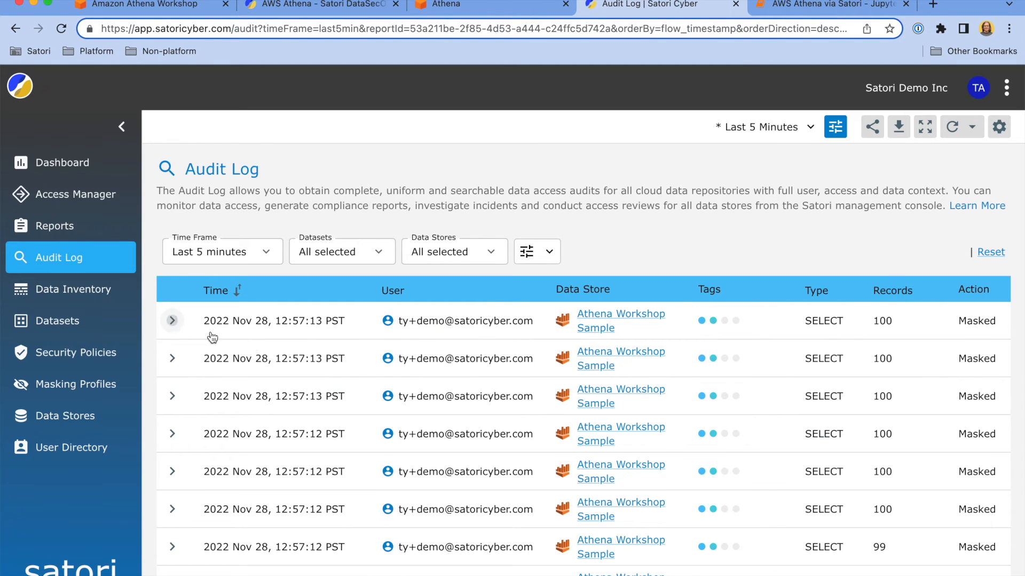
click(178, 330)
- Review the audit entry's identity and metadata properties, security policy actions, query details and the user who ran the query
scroll(319, 366, down, 3)
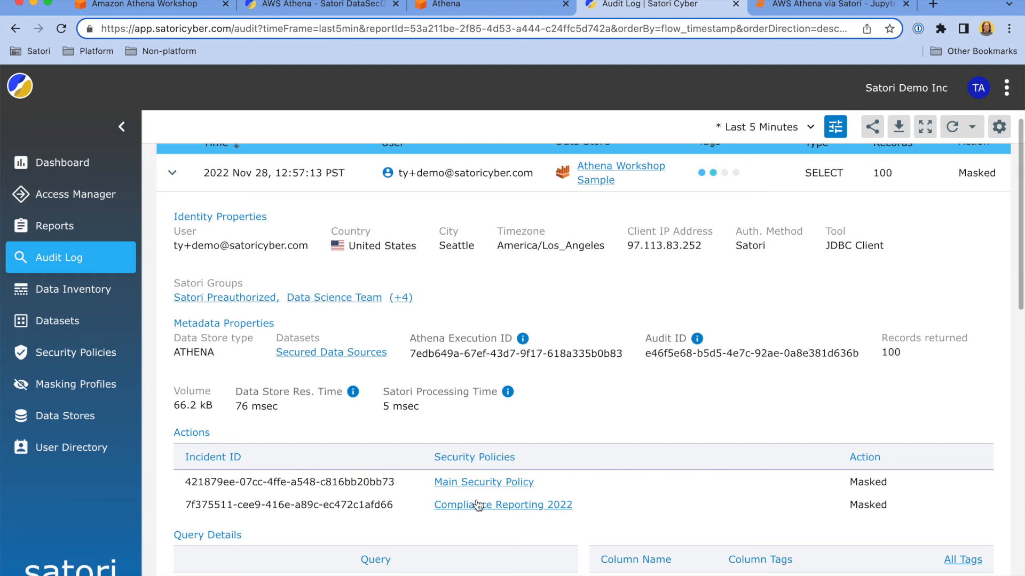
scroll(496, 505, down, 2)
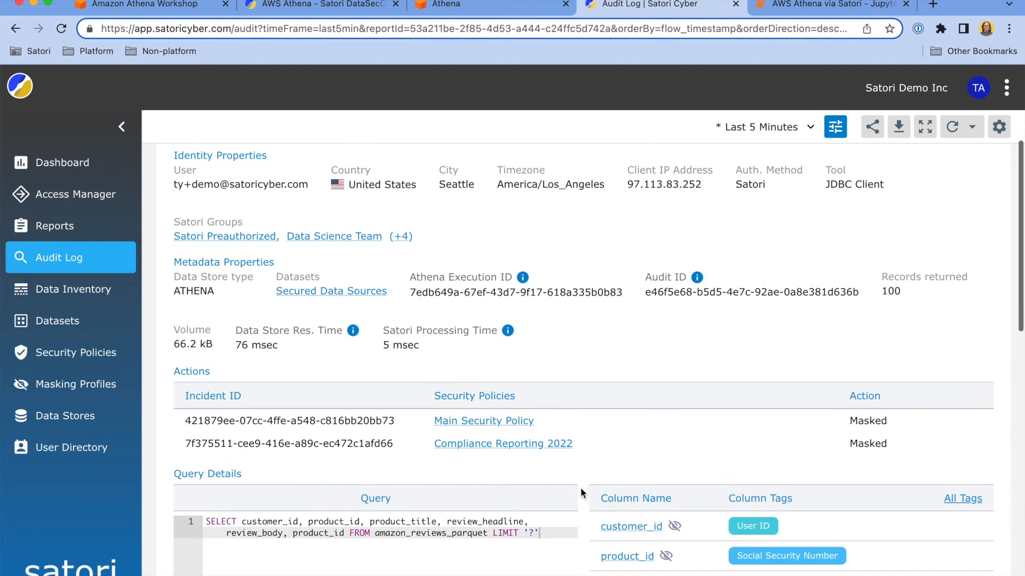
scroll(582, 485, up, 5)
drag(398, 320, 543, 324)
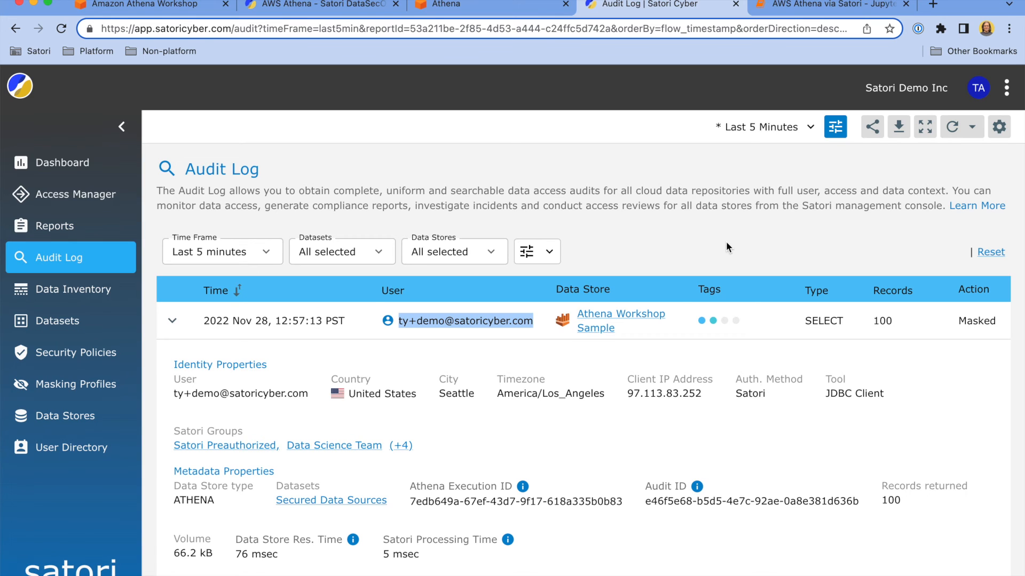
- Revisit the Amazon Athena Workshop page and the AWS Athena Guide in the Satori documentation
click(154, 7)
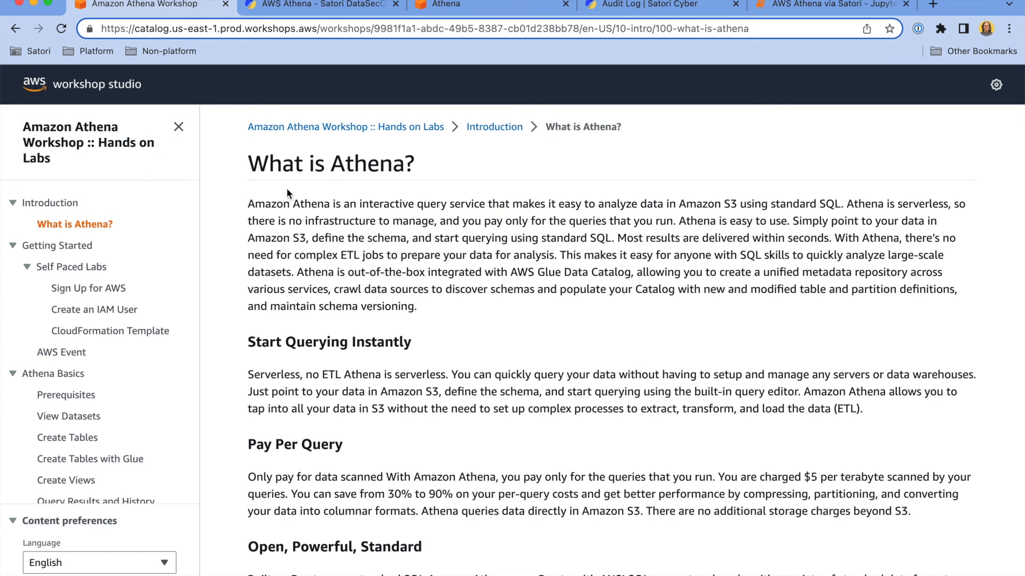
click(299, 10)
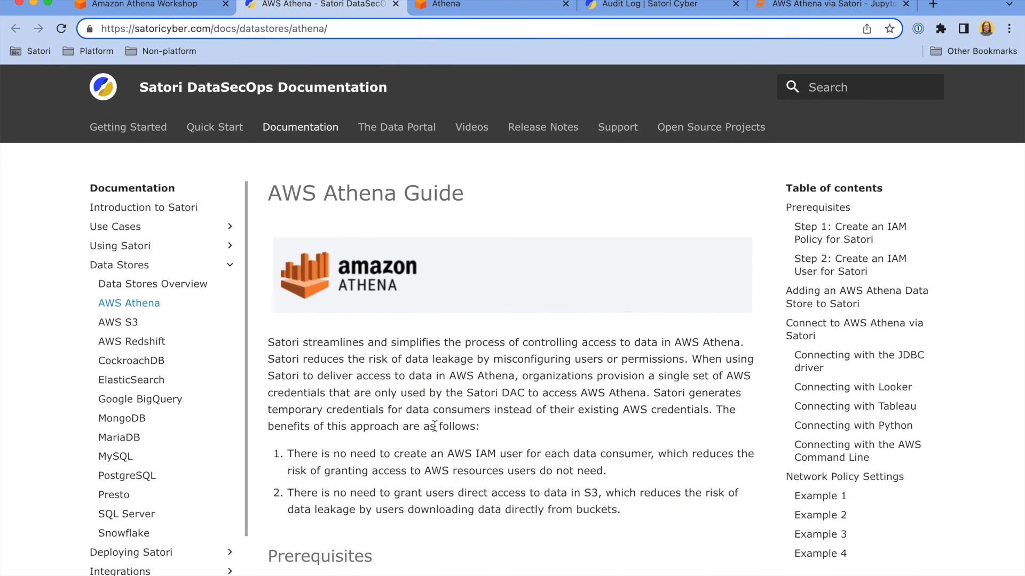